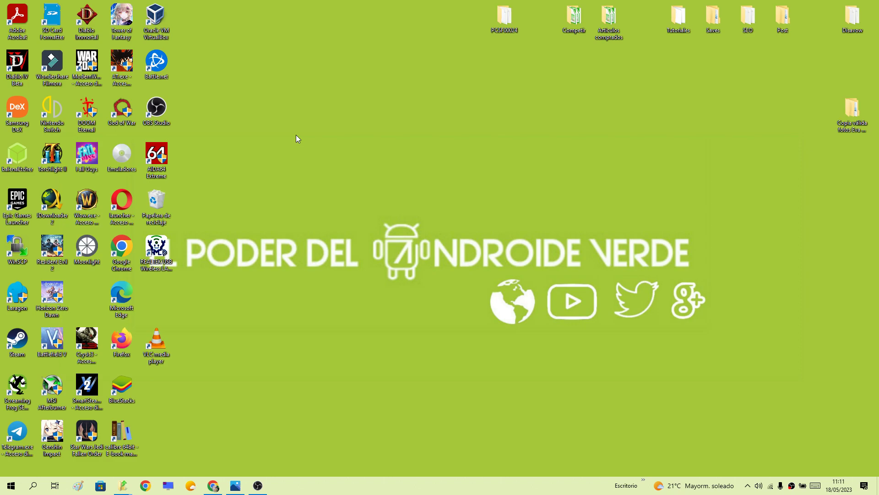
left_click_drag(327, 178, 631, 421)
left_click_drag(338, 178, 606, 331)
left_click_drag(242, 167, 742, 390)
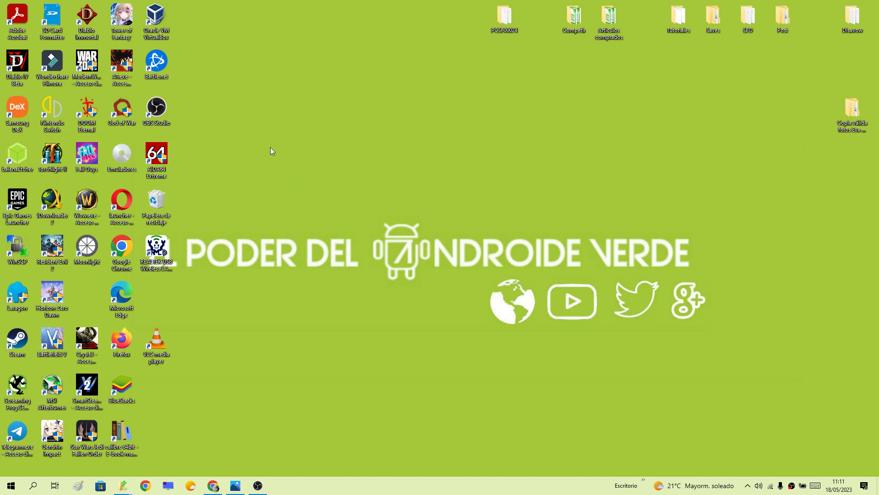
Step: Open the pointer size and color page from the mouse device settings and set the pointer to its maximum size
right_click(12, 488)
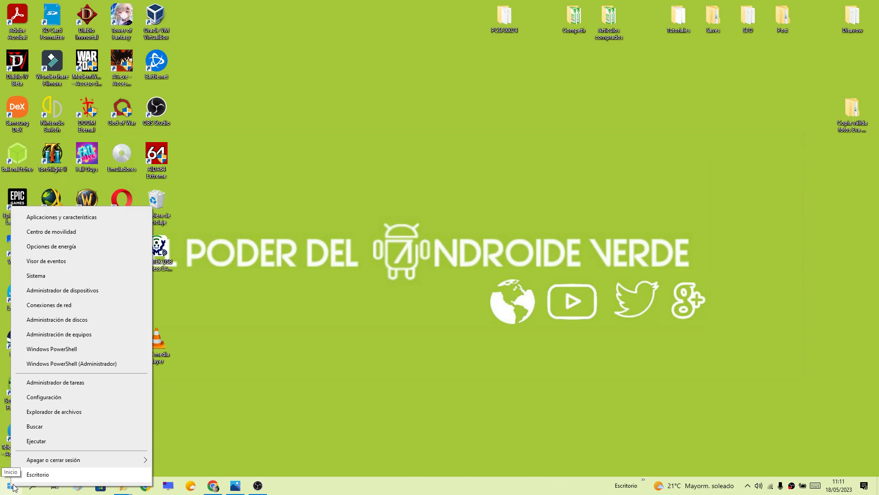
left_click(70, 403)
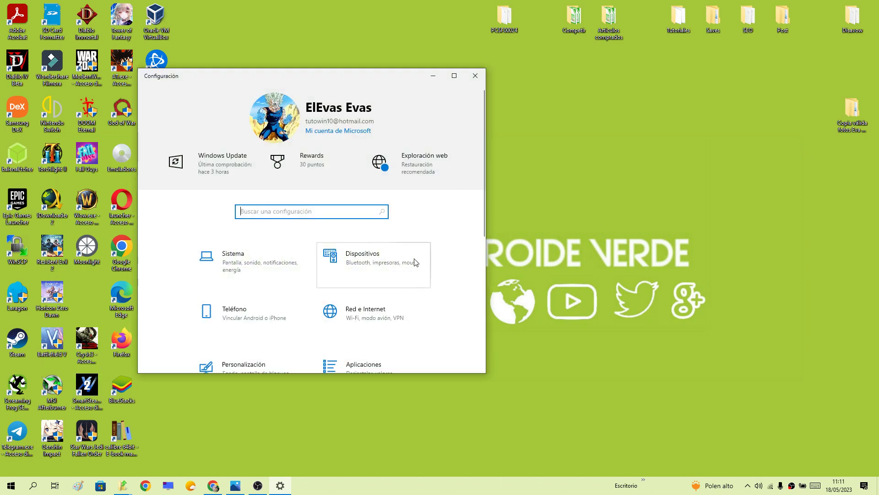
left_click(344, 258)
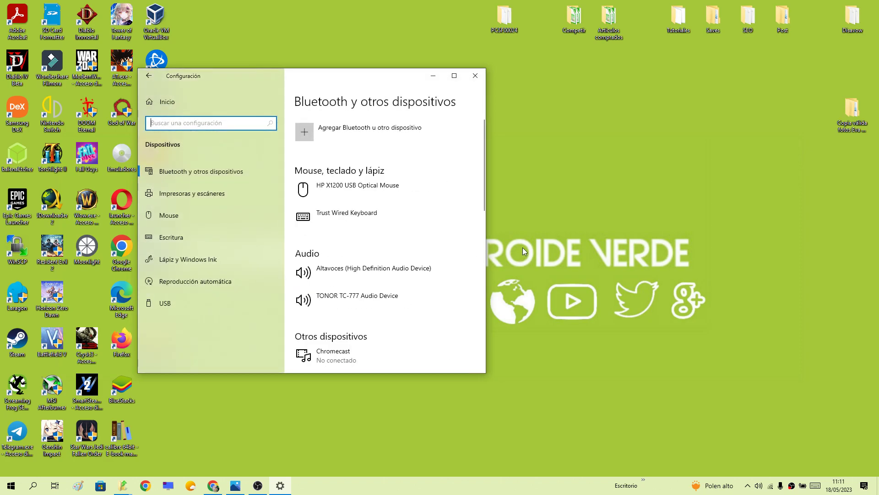
left_click(172, 218)
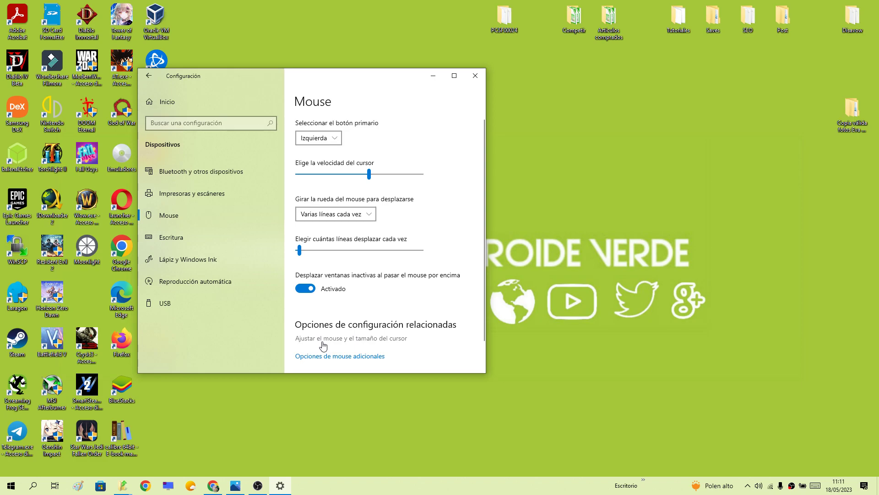
left_click(323, 339)
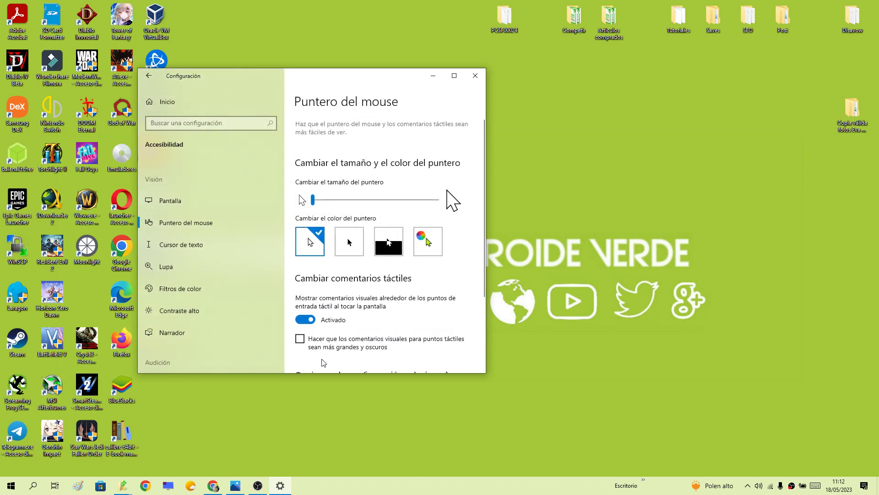
left_click(313, 200)
left_click_drag(312, 200, 442, 202)
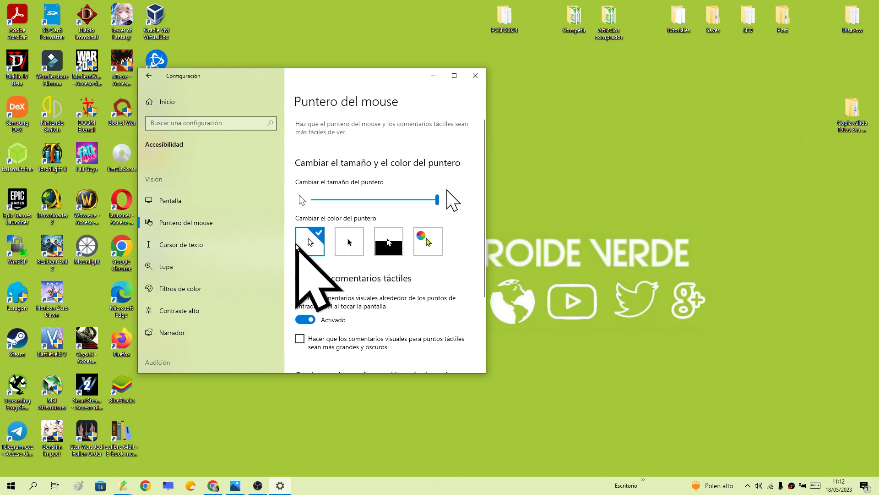
Step: Try the black and inverted pointer colors, and switch the pointer to the custom color option
left_click(354, 241)
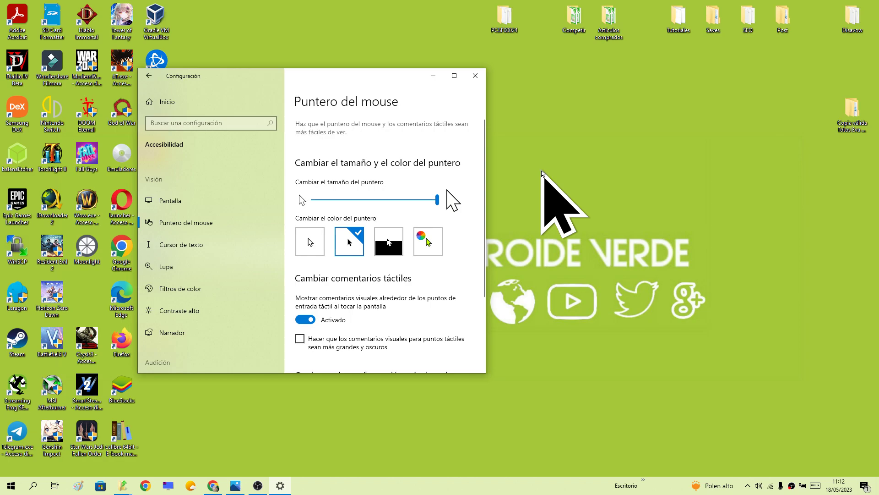
left_click(391, 239)
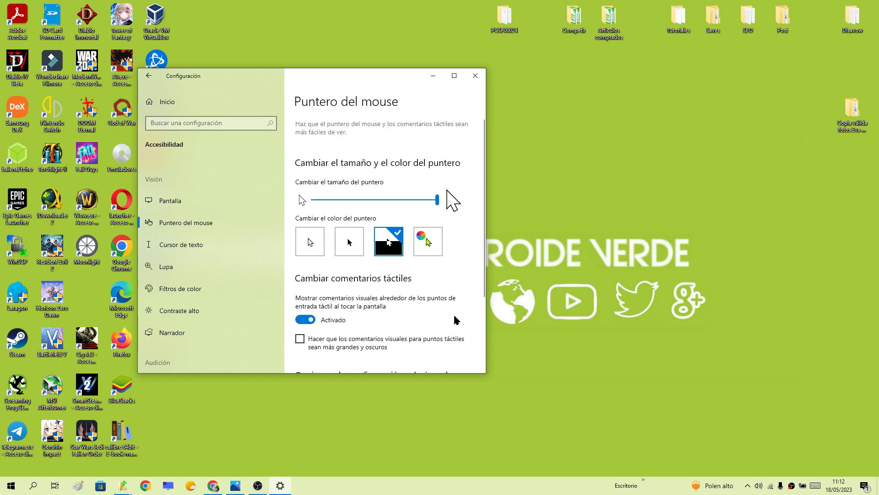
left_click(425, 246)
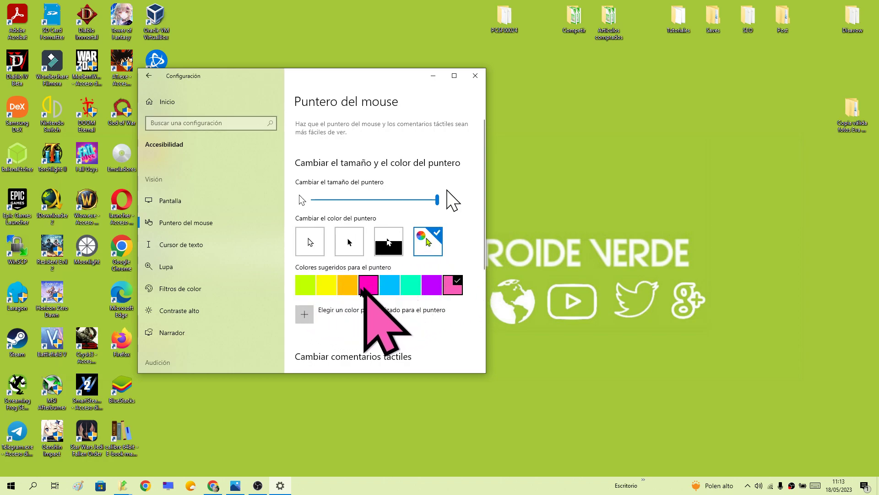
Step: Try the suggested pointer colors lime, yellow, orange, turquoise, purple and pink, finishing on yellow
left_click(306, 287)
left_click(326, 286)
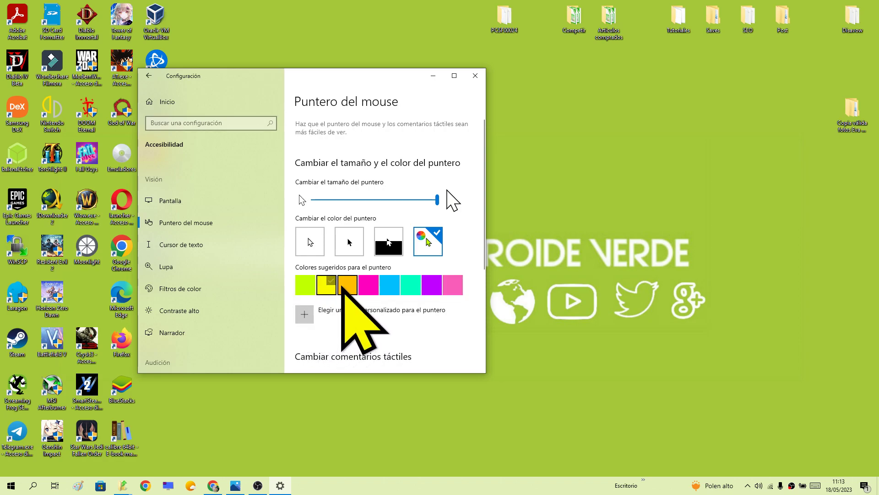
left_click(344, 286)
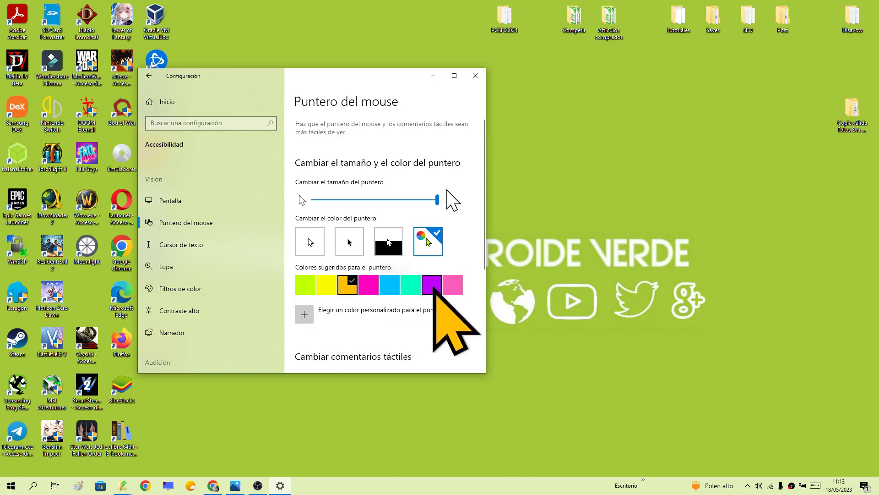
left_click(419, 280)
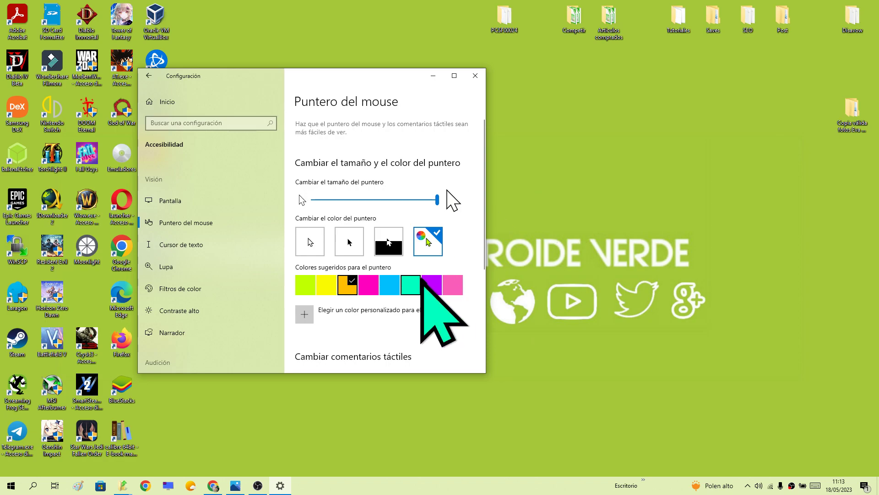
left_click(428, 281)
left_click(450, 281)
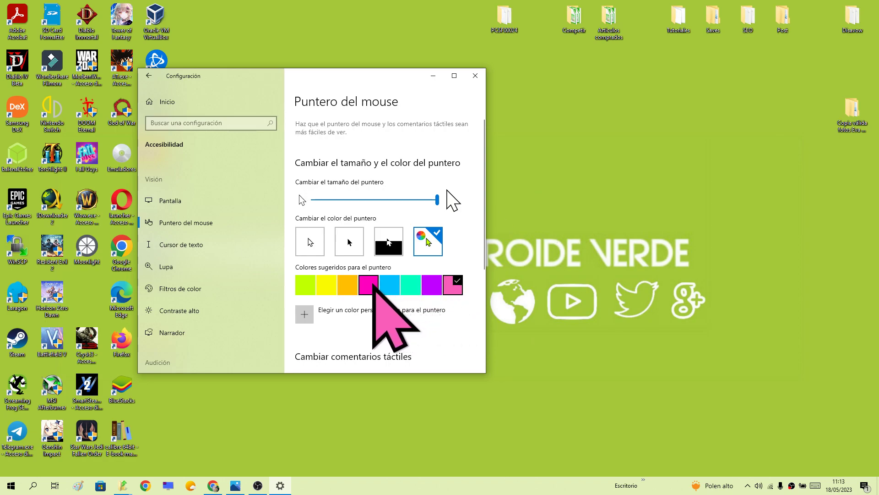
left_click(345, 281)
left_click(326, 281)
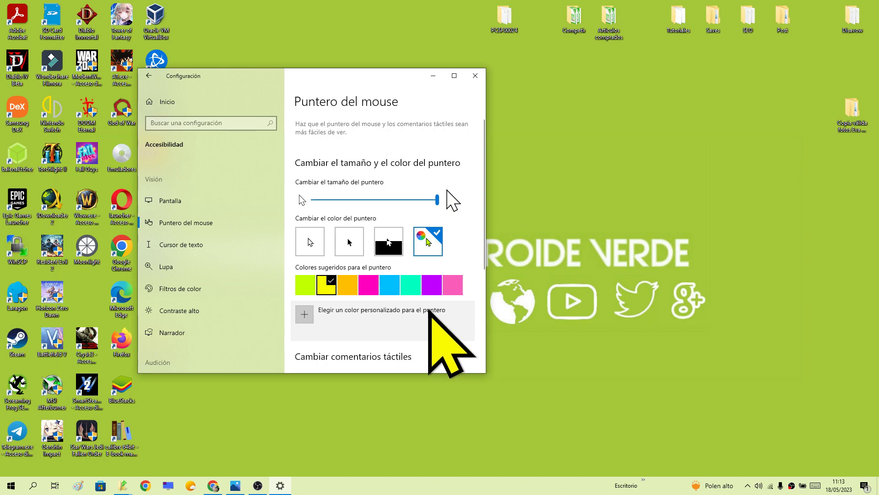
Step: Apply a slightly darkened lavender (Lavanda) as the personalized pointer color and close the settings window
left_click(305, 314)
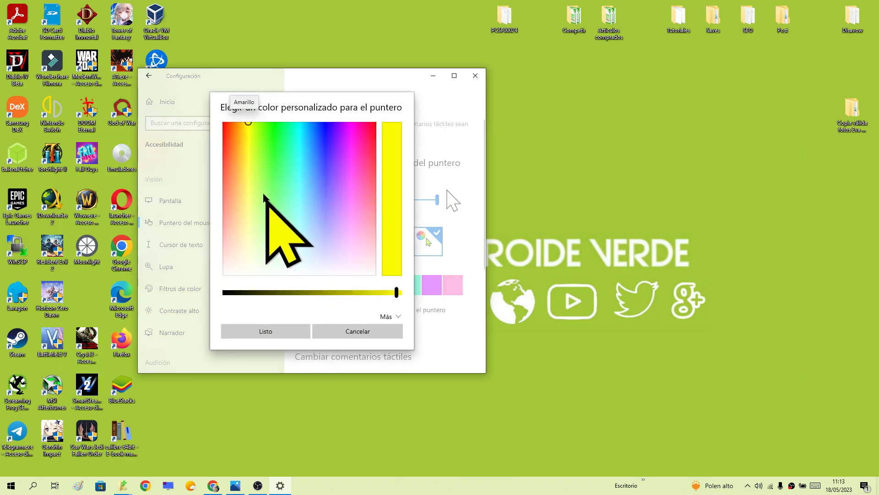
left_click_drag(247, 122, 347, 207)
mouse_move(397, 292)
left_mouse_down()
mouse_move(228, 291)
mouse_move(379, 292)
left_mouse_up()
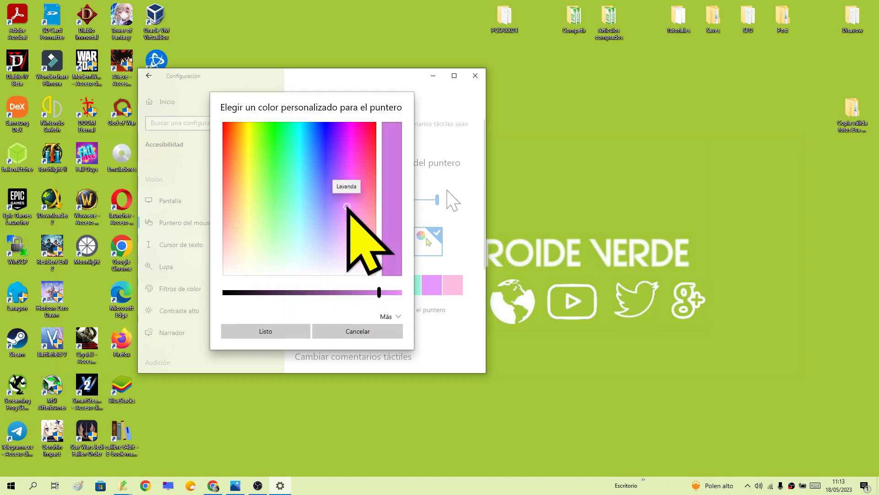
left_click(341, 192)
left_click_drag(340, 191, 353, 203)
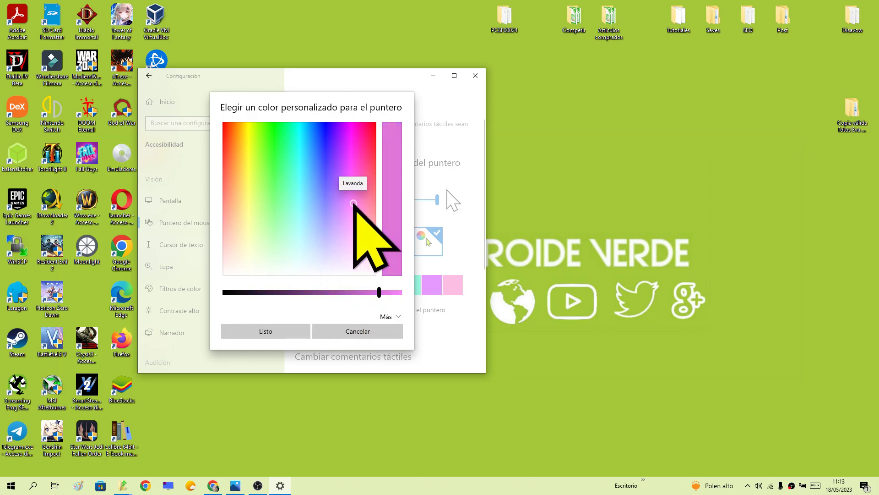
left_click(282, 330)
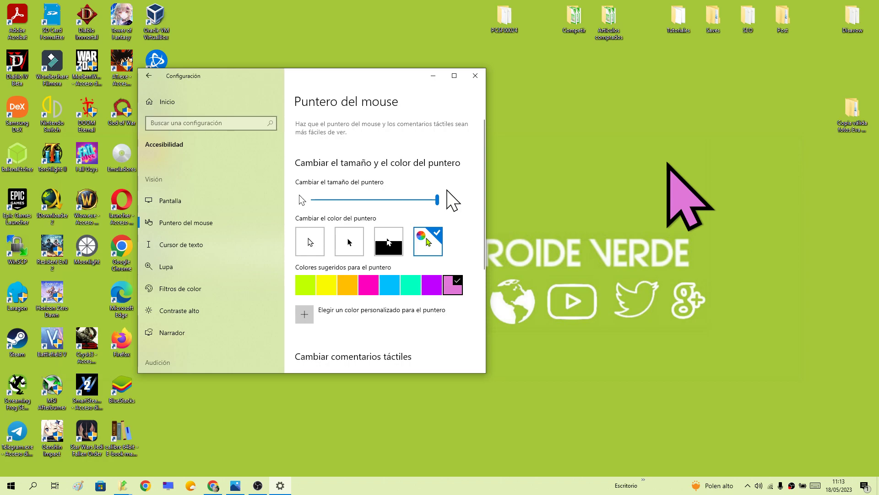
left_click(475, 75)
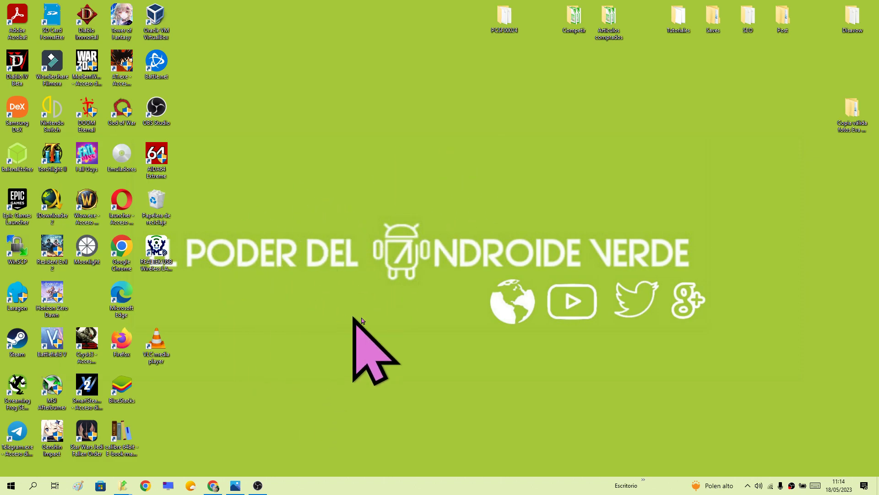
Step: Reopen the Puntero del mouse settings through the mouse options of the device settings
right_click(13, 489)
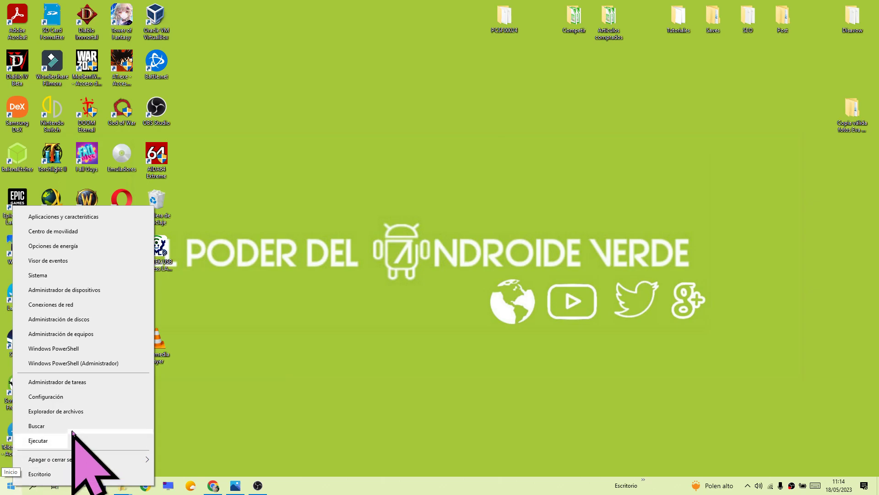
left_click(65, 398)
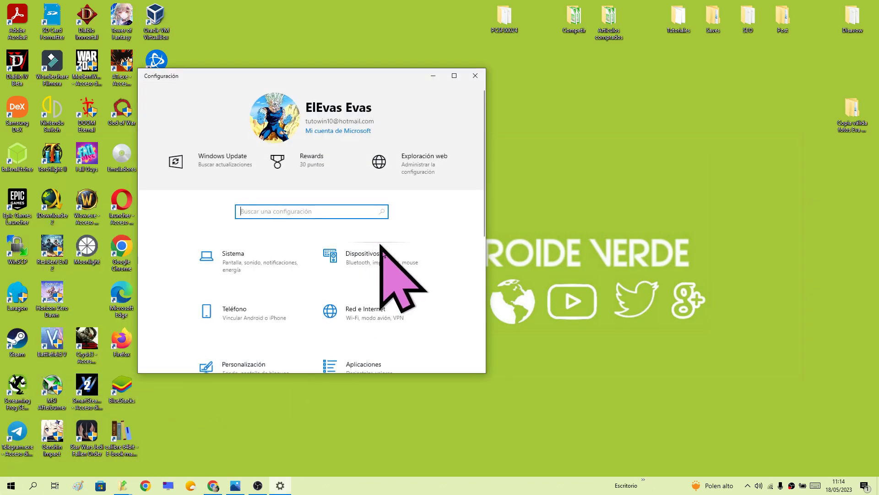
left_click(396, 265)
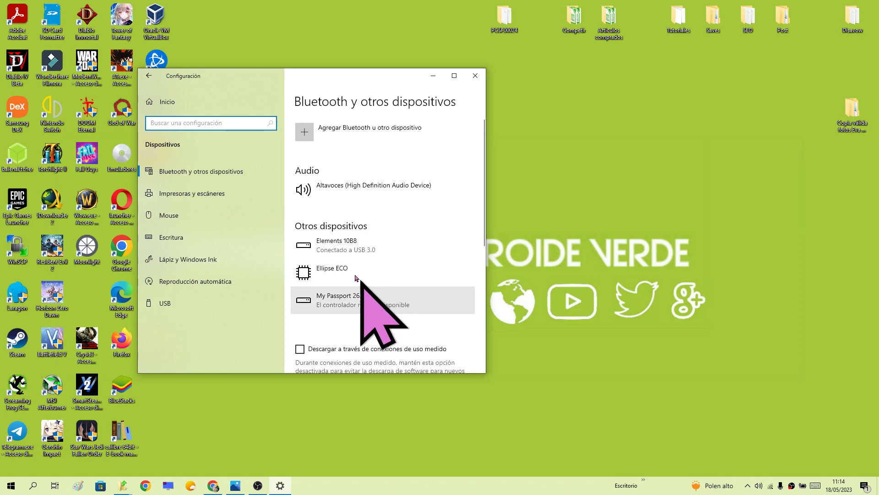
left_click(200, 214)
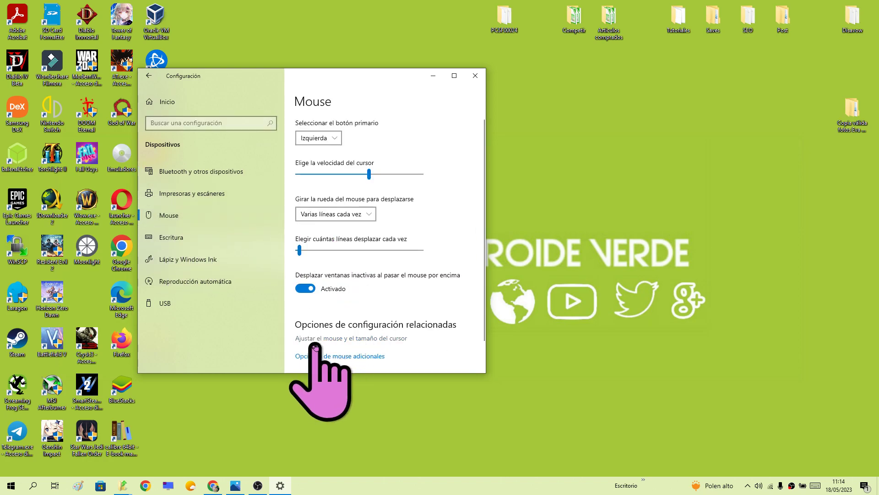
left_click(371, 341)
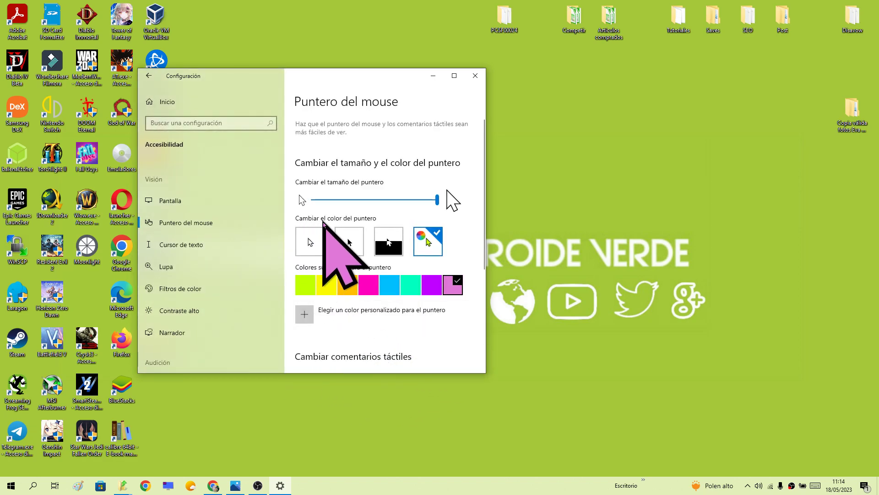
Step: Restore the white pointer color and the smallest pointer size, and close the settings window
left_click(313, 245)
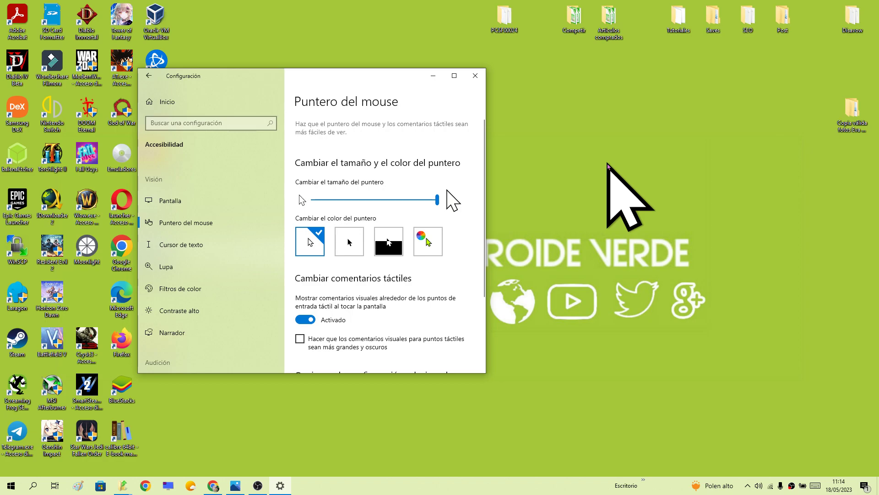
left_click_drag(344, 202, 312, 201)
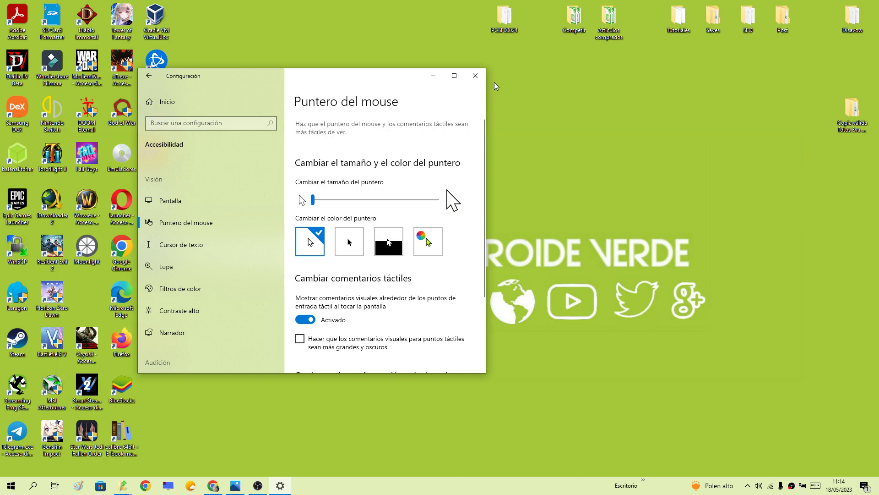
left_click(475, 75)
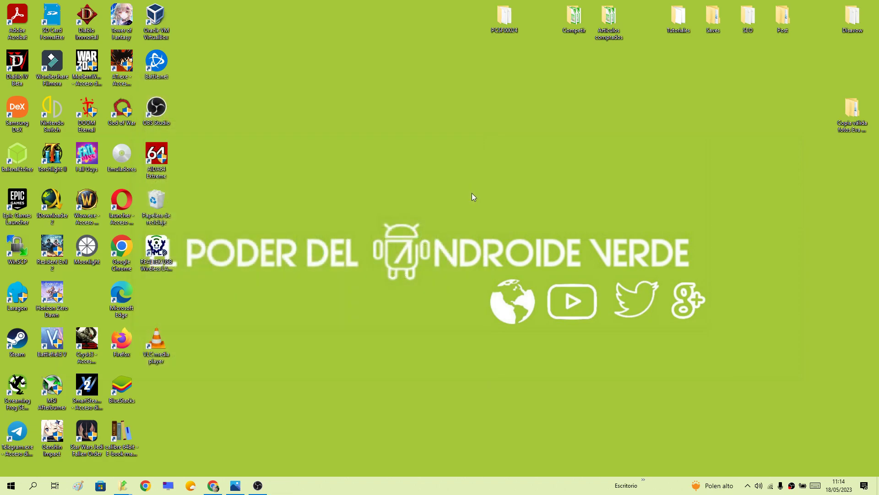